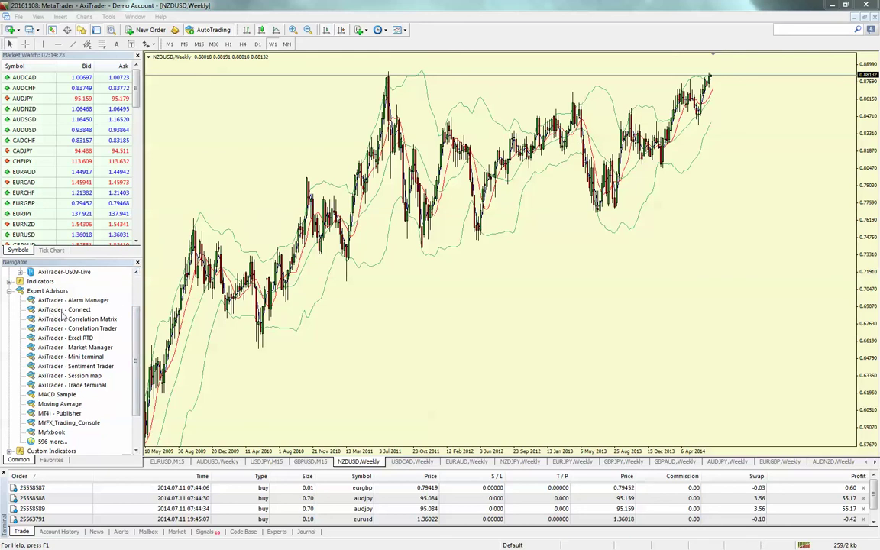
Attach the AxiTrader - Connect expert advisor to the NZDUSD weekly chart with default settings.
click(49, 281)
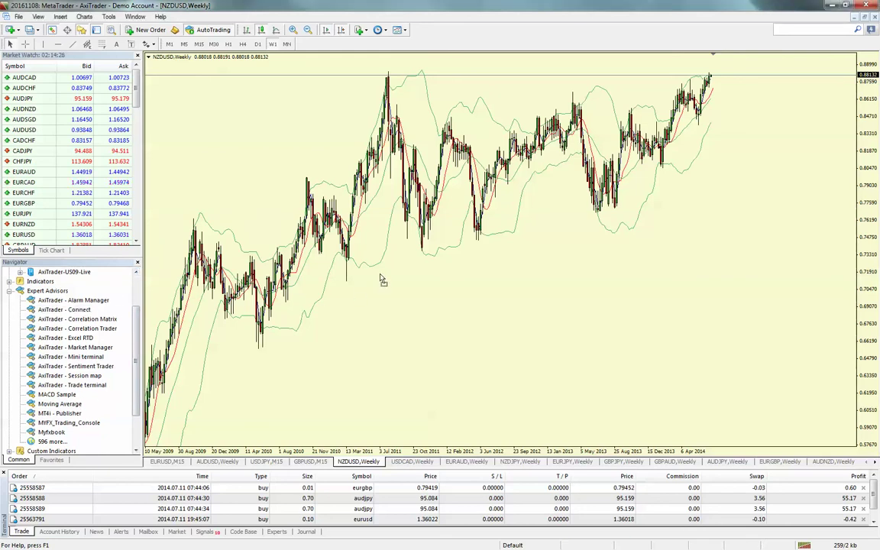
drag(382, 280, 373, 295)
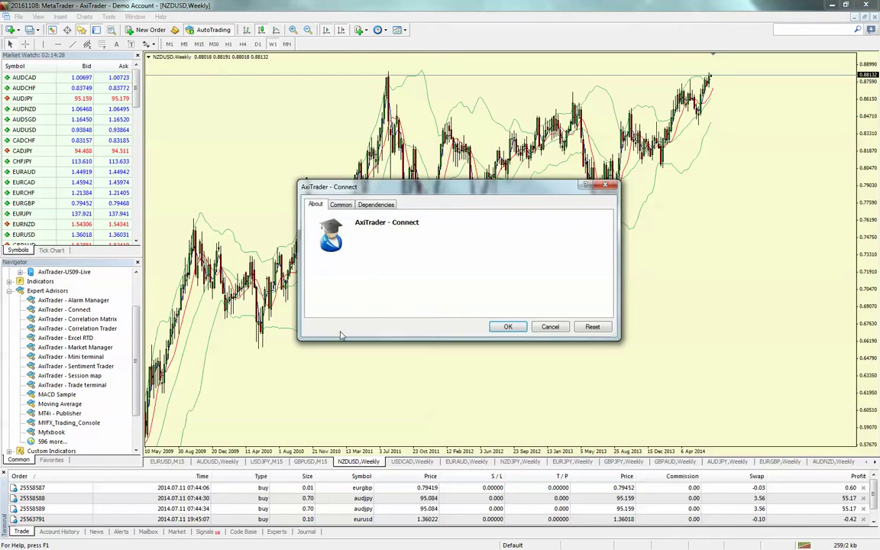
click(507, 326)
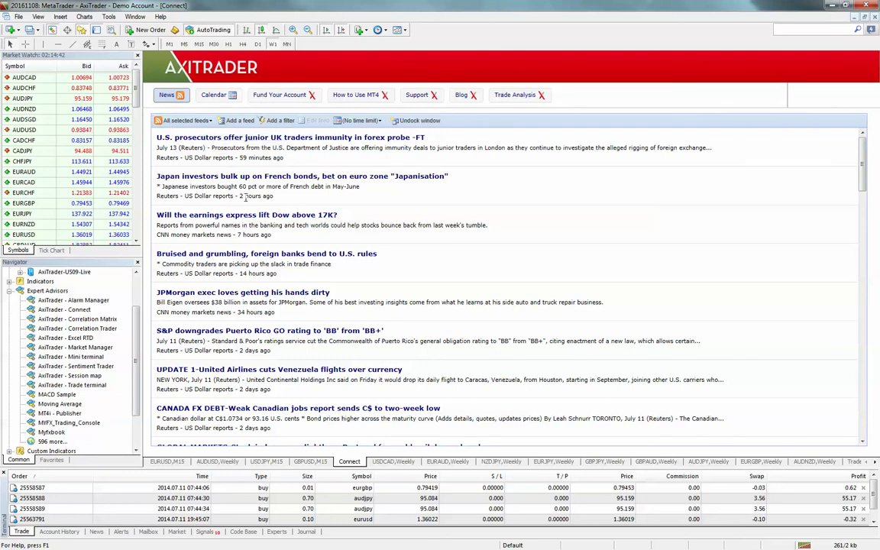
Check the News tab's feed list, add-feed, add-filter and time-limit options, cancelling each unchanged.
click(210, 121)
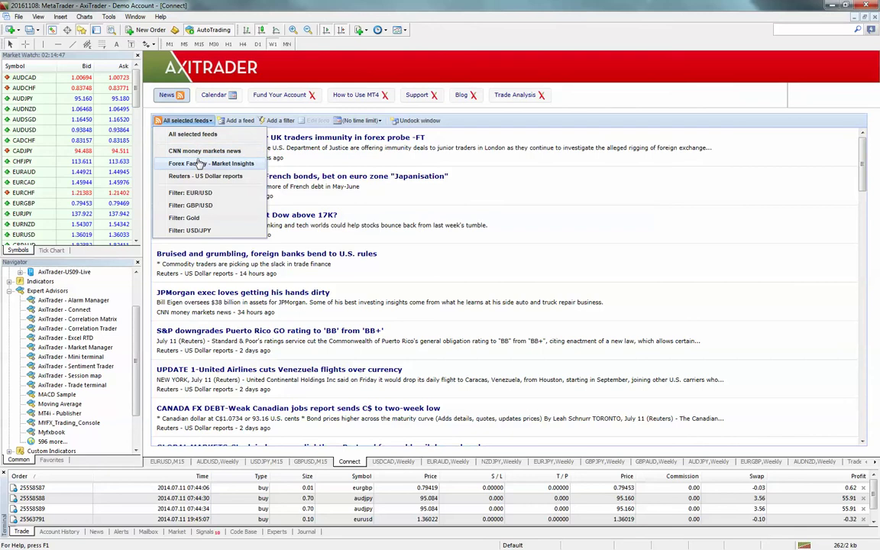
click(245, 123)
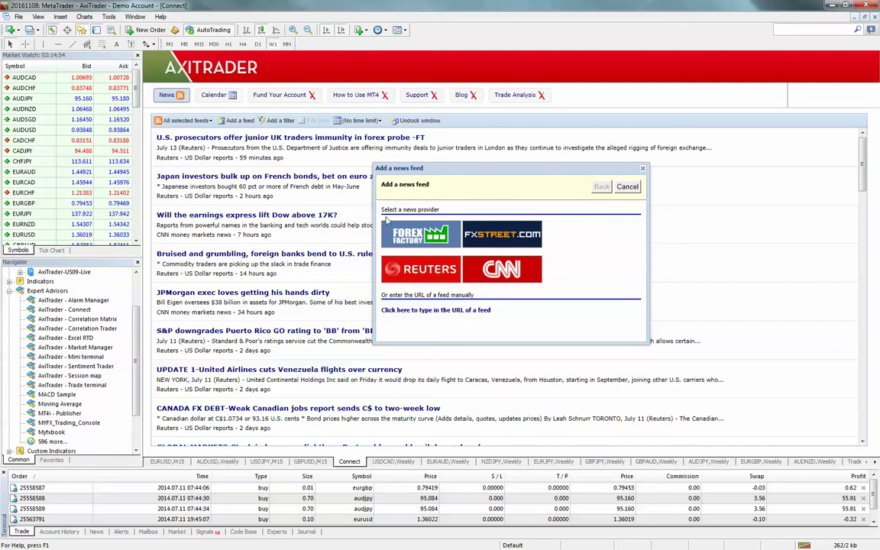
key(Escape)
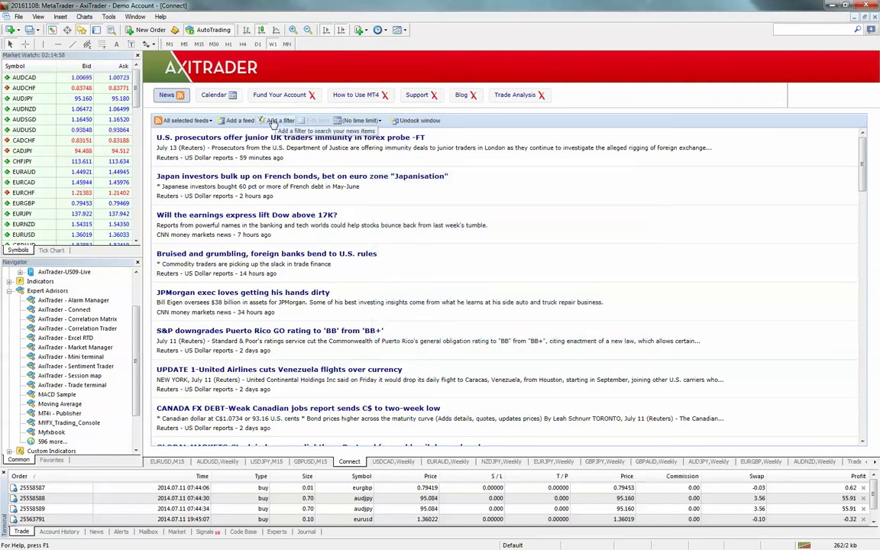
click(277, 122)
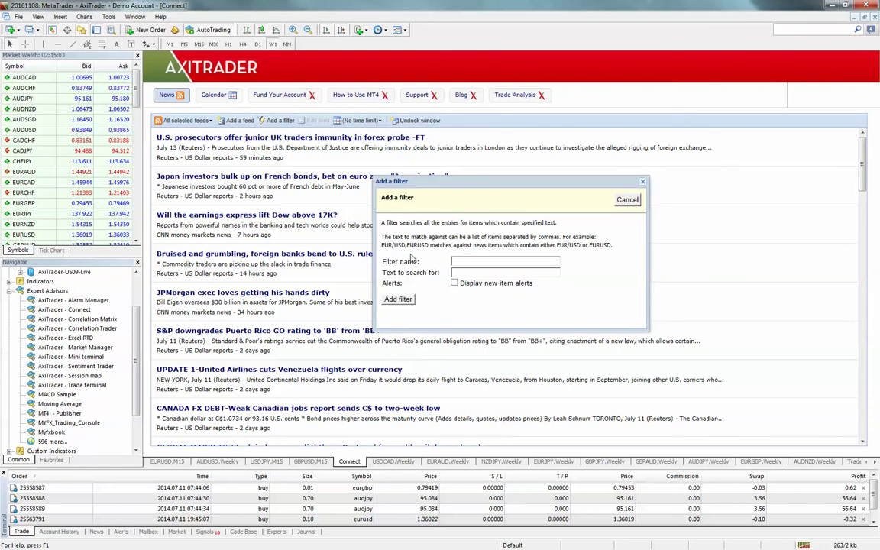
click(626, 199)
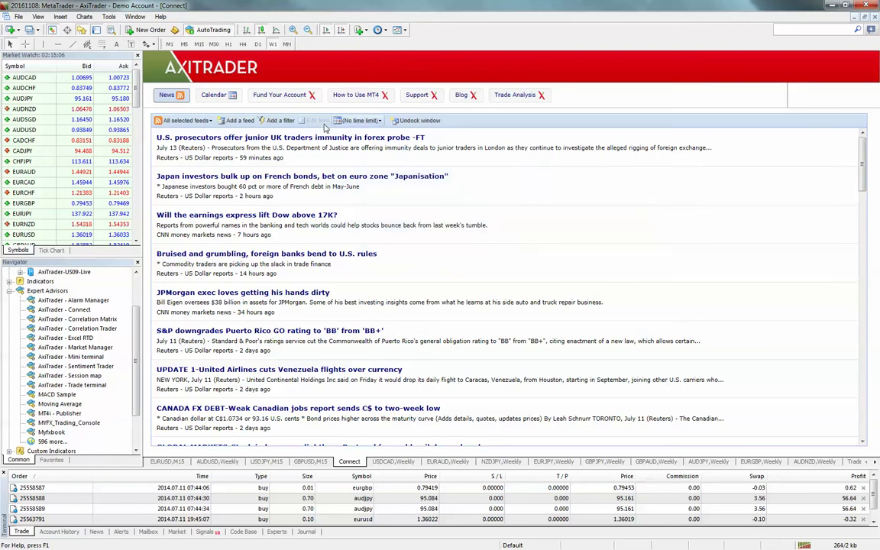
click(370, 122)
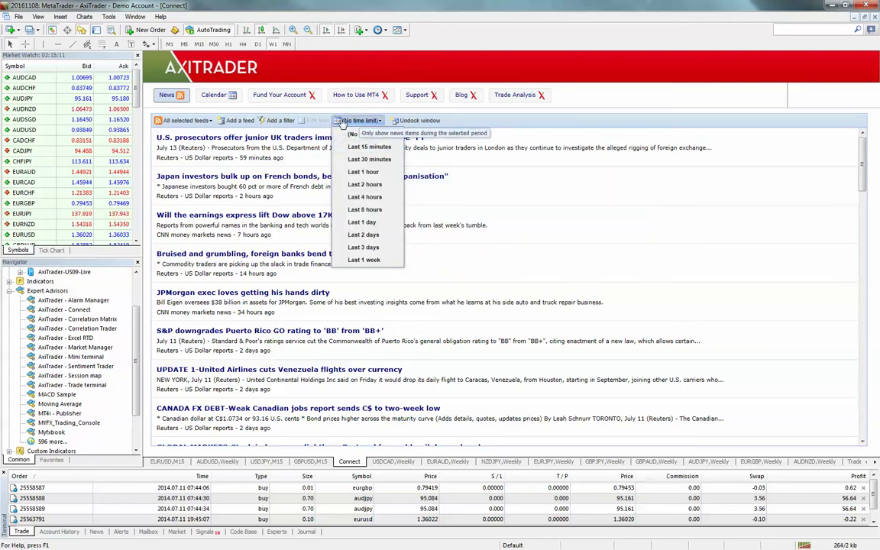
click(449, 222)
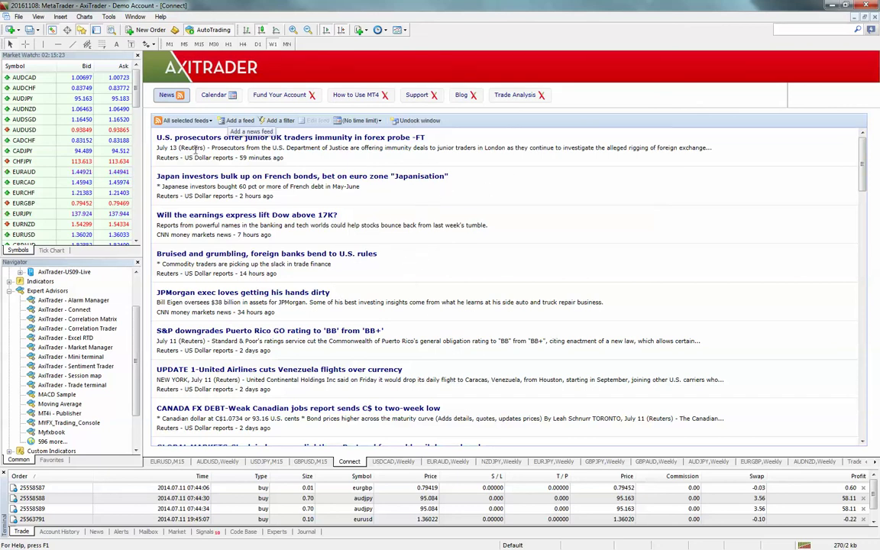
Switch to the economic calendar and try an alarm on a past event, dismissing the warning.
click(218, 96)
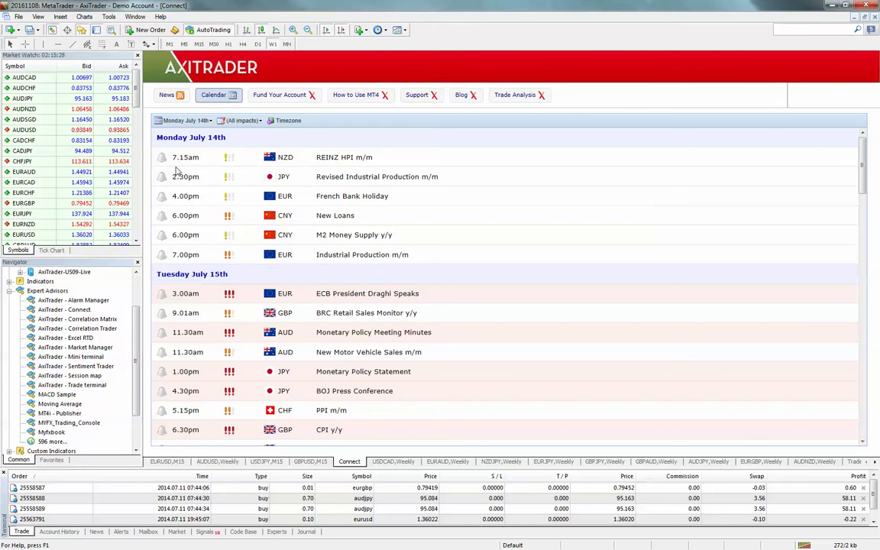
click(161, 157)
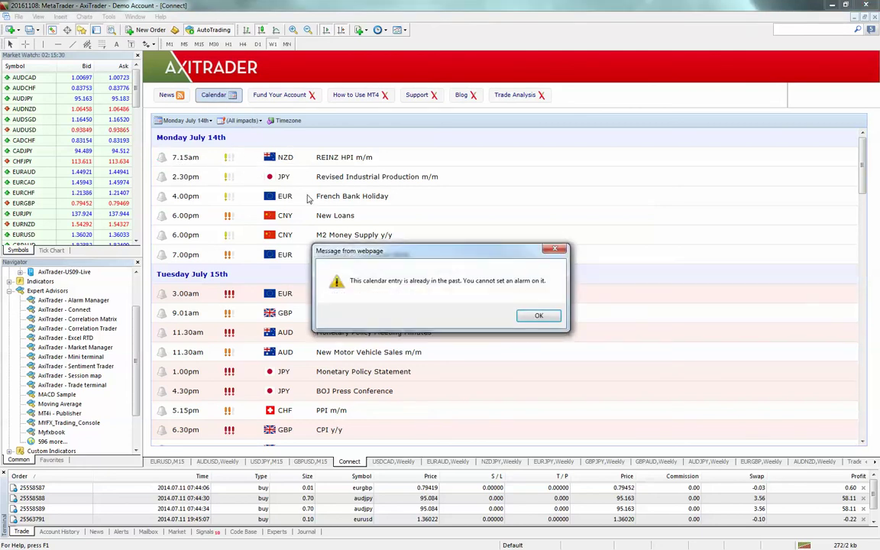
click(538, 315)
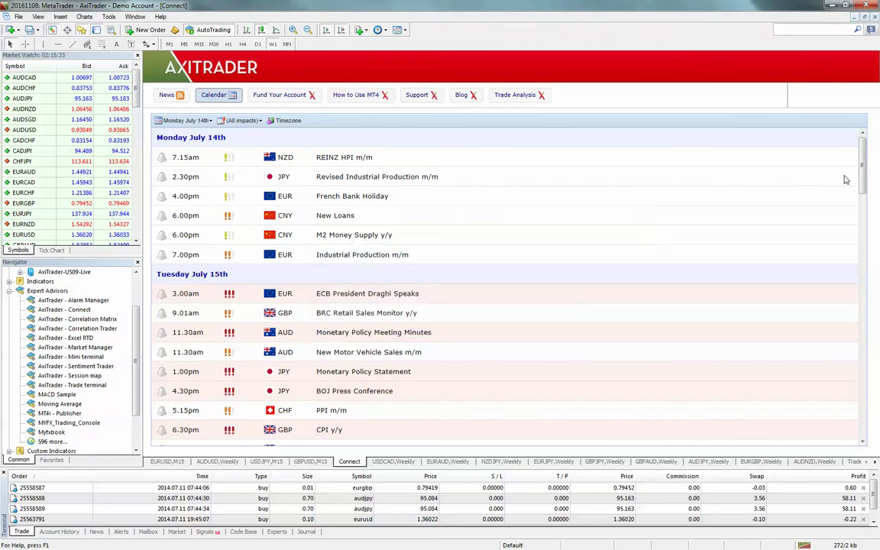
drag(860, 168, 860, 174)
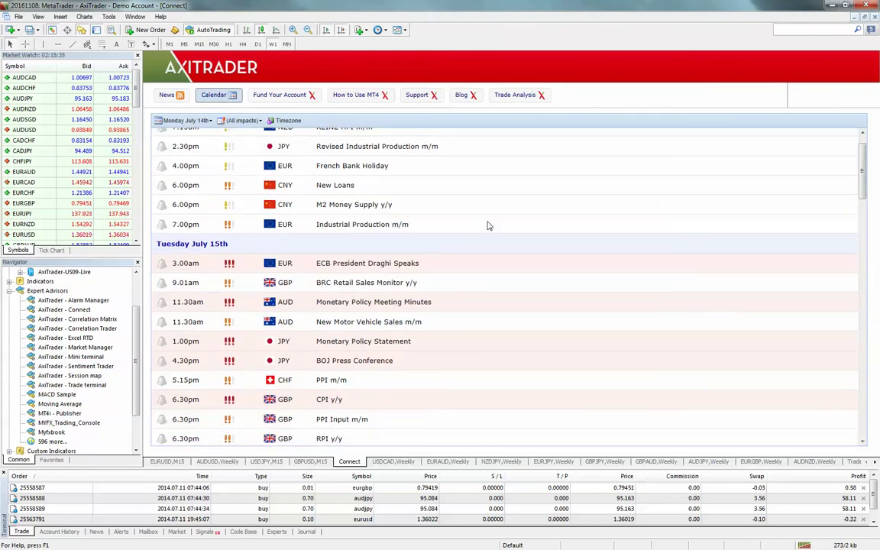
Start an alarm for ECB President Draghi Speaks, cancel it, and show the impact filters.
click(161, 263)
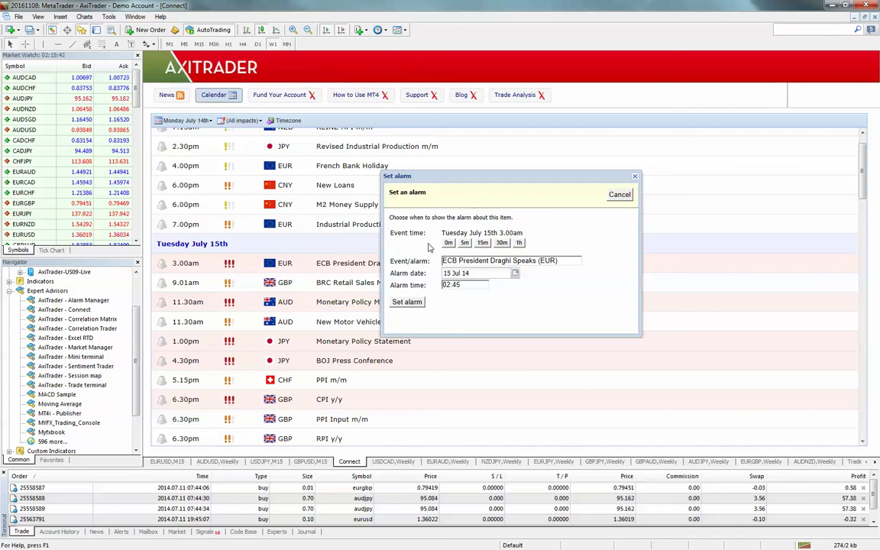
click(634, 176)
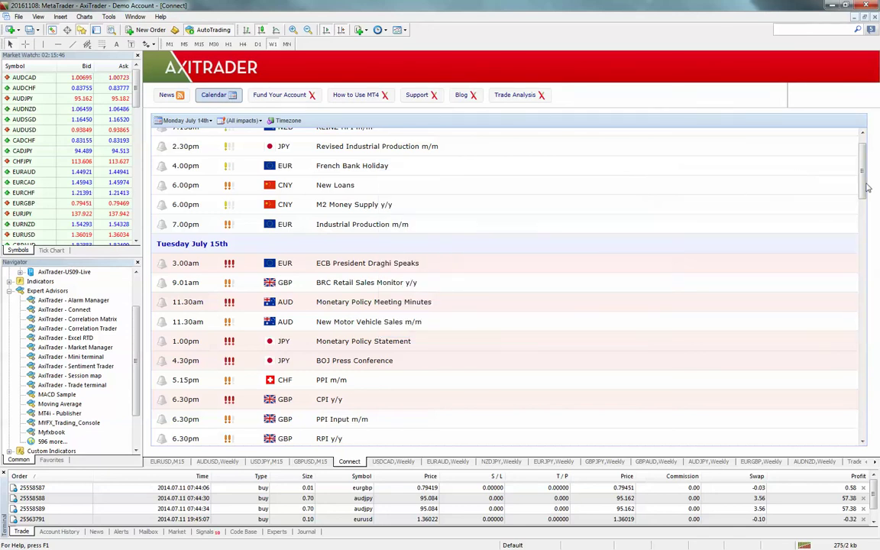
scroll(867, 187, up, 2)
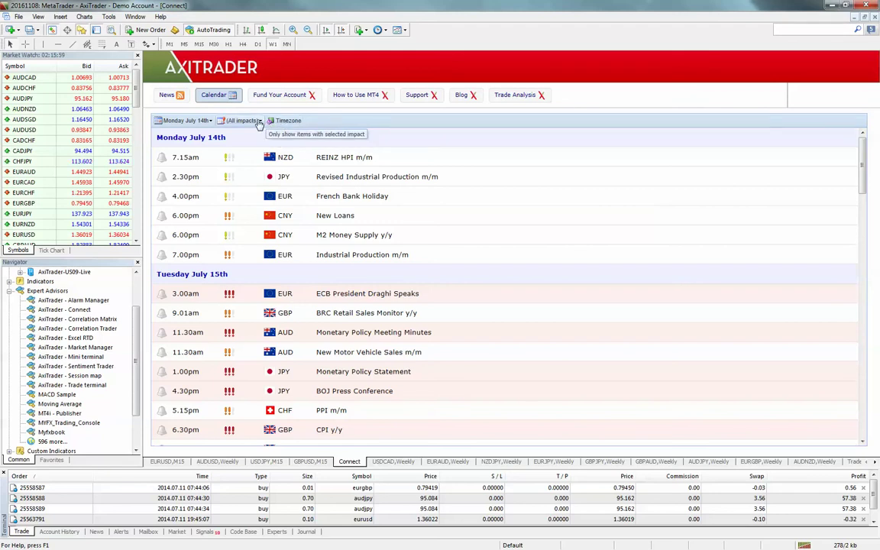
click(243, 121)
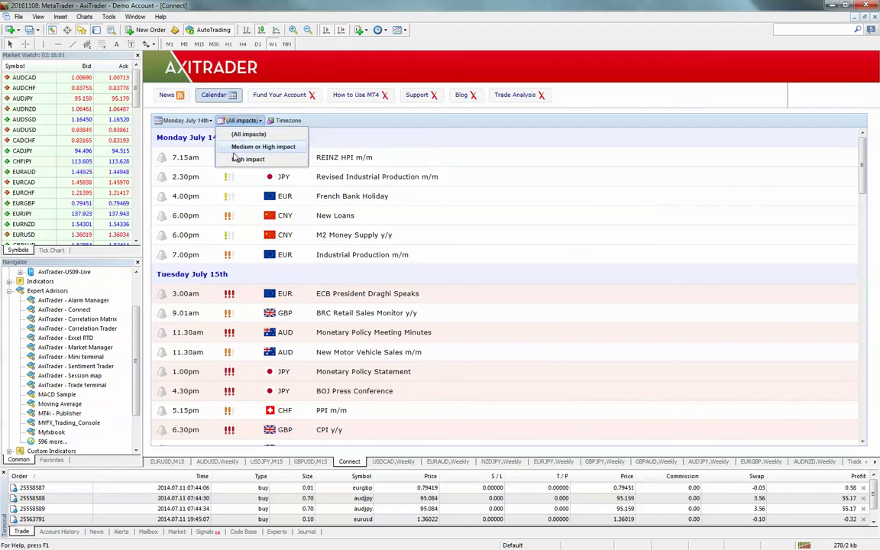
Filter the calendar to High impact events only.
click(248, 147)
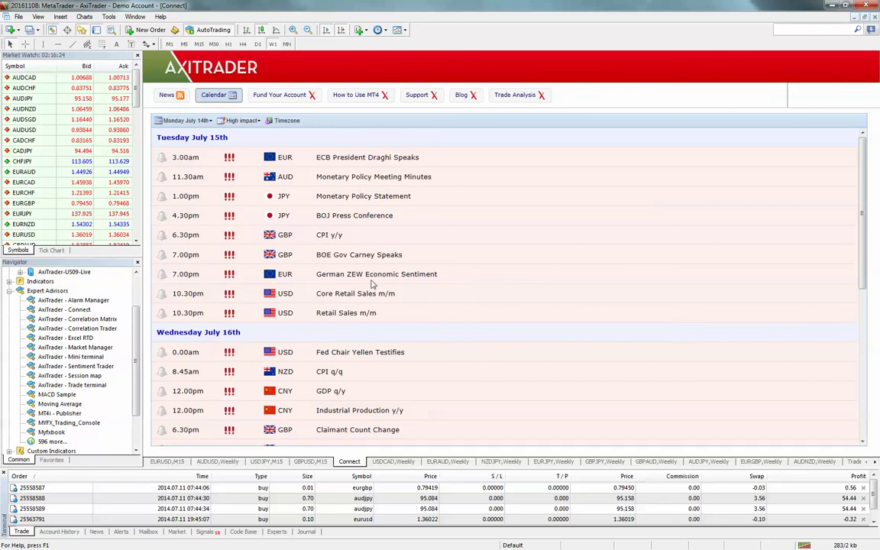
View the Fund Your Account, How to Use MT4, Support and Blog pages in turn.
click(276, 97)
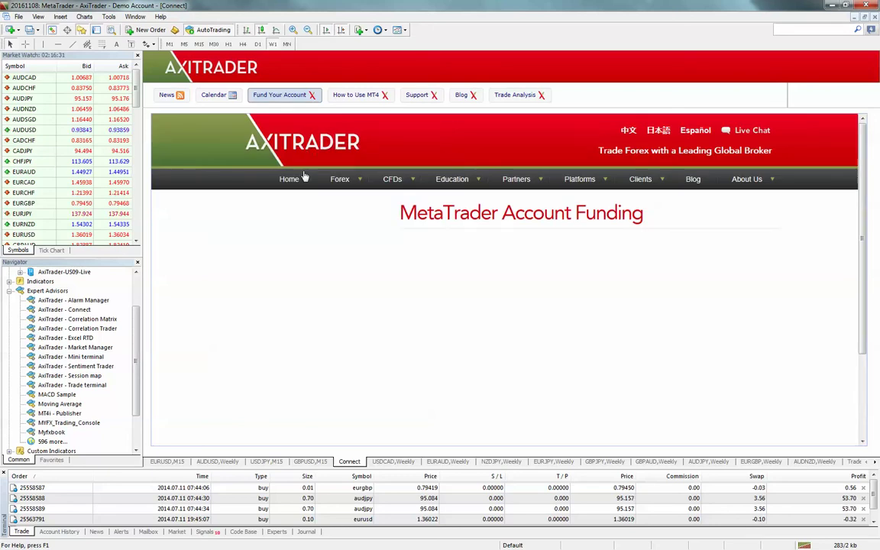
click(355, 95)
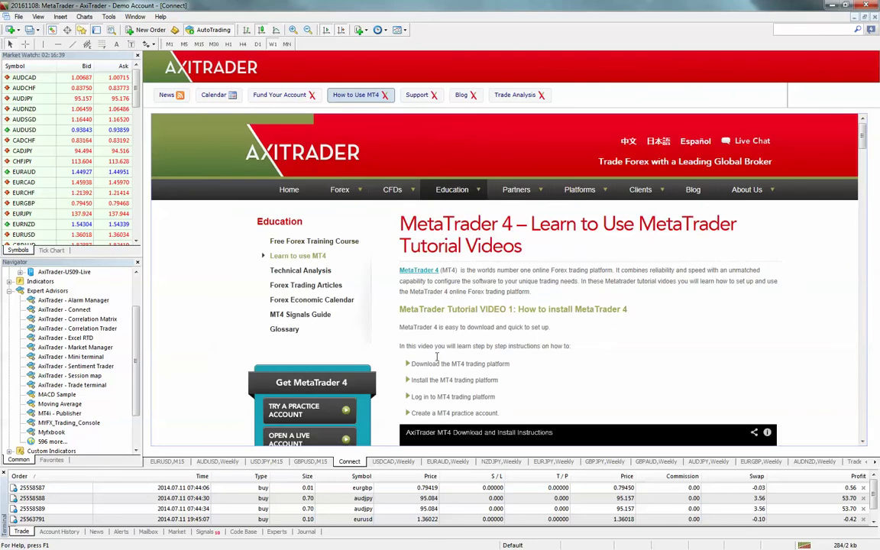
click(416, 95)
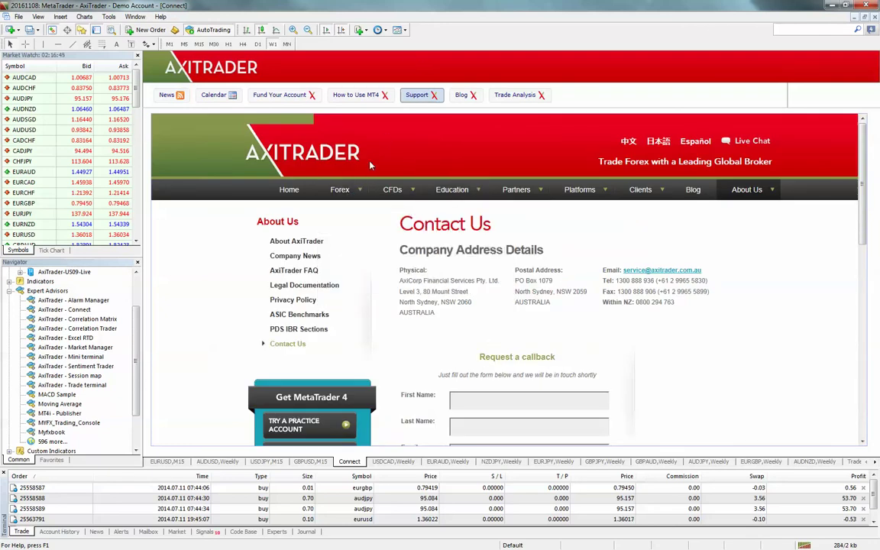
click(462, 95)
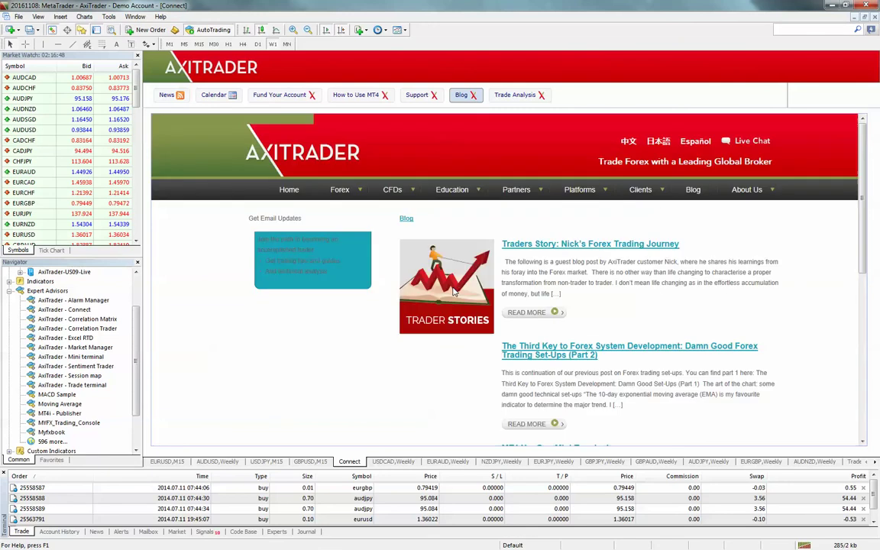
Scroll through the AxiTrader blog posts, then show the account's Trade Analysis overview.
scroll(390, 304, down, 1)
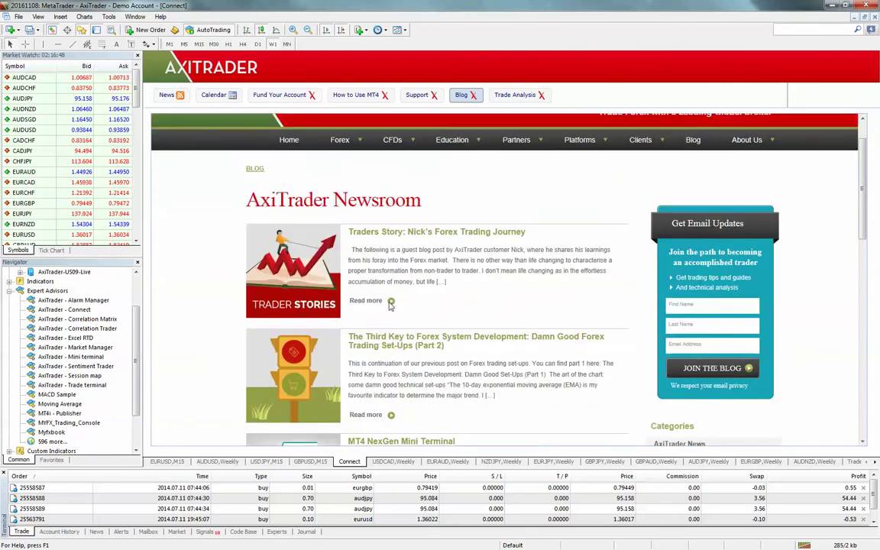
scroll(390, 304, down, 2)
scroll(333, 266, down, 1)
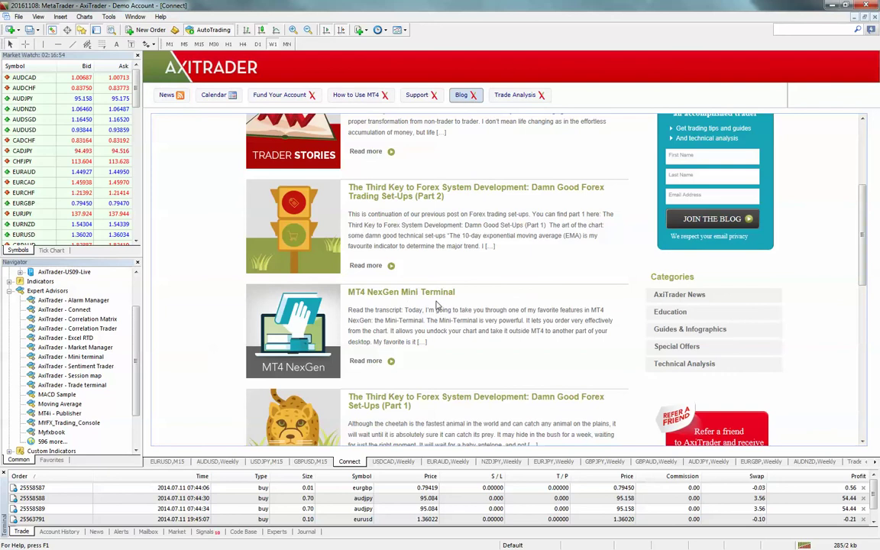
scroll(439, 305, down, 2)
scroll(454, 308, down, 1)
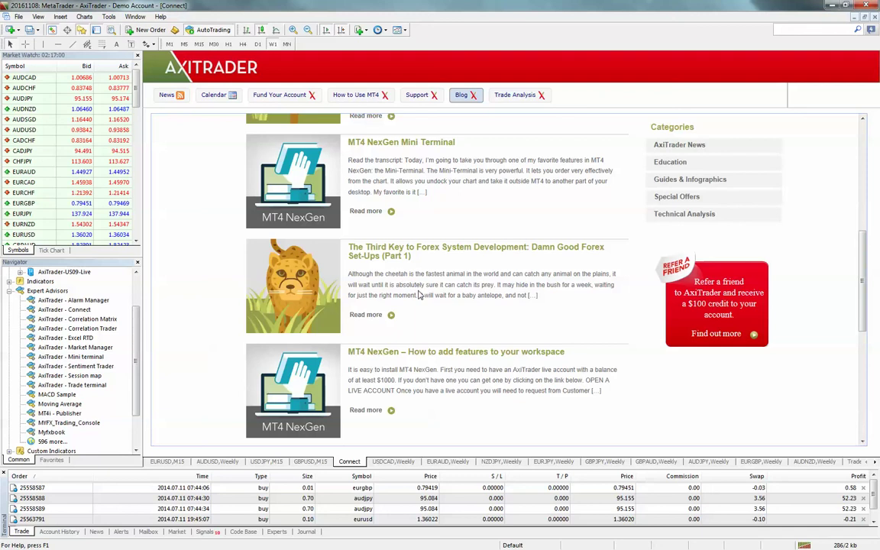
scroll(401, 260, down, 2)
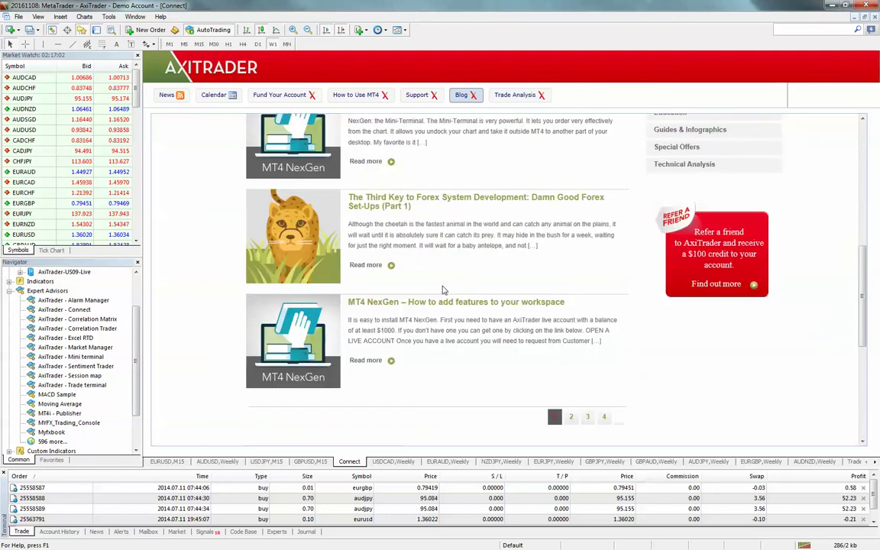
scroll(442, 290, up, 1)
scroll(442, 290, up, 3)
scroll(441, 292, up, 3)
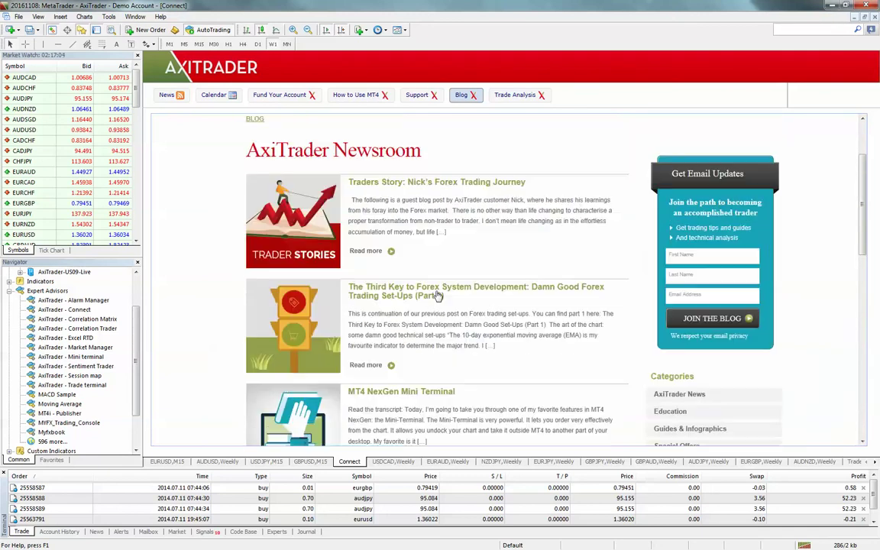
scroll(439, 294, up, 3)
scroll(450, 295, down, 2)
scroll(412, 263, up, 1)
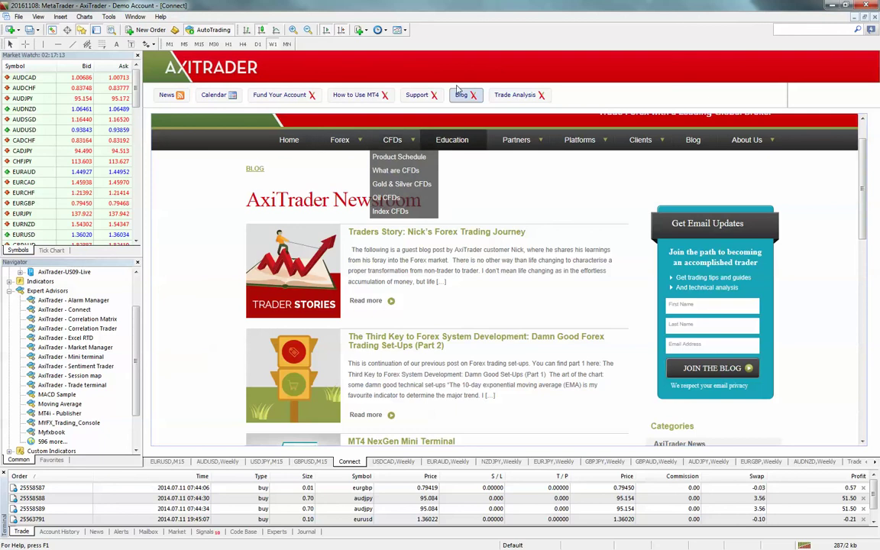
click(515, 97)
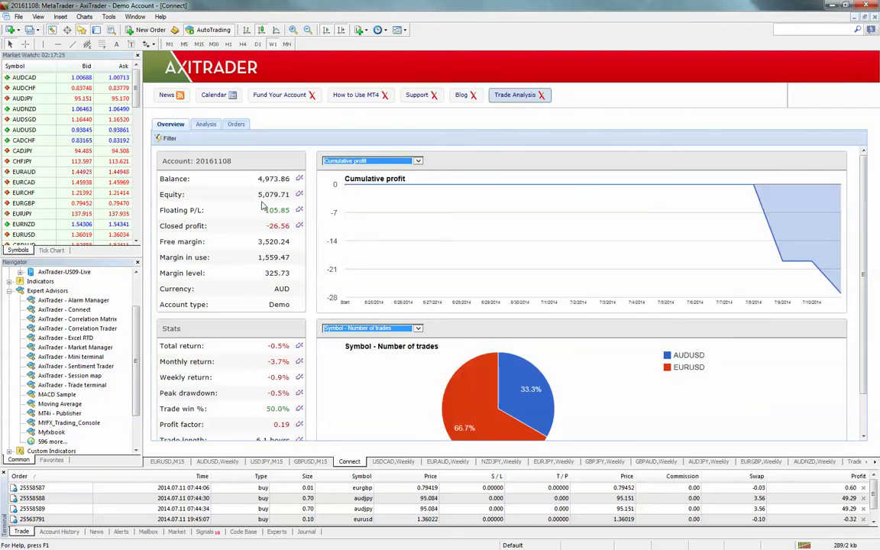
click(205, 124)
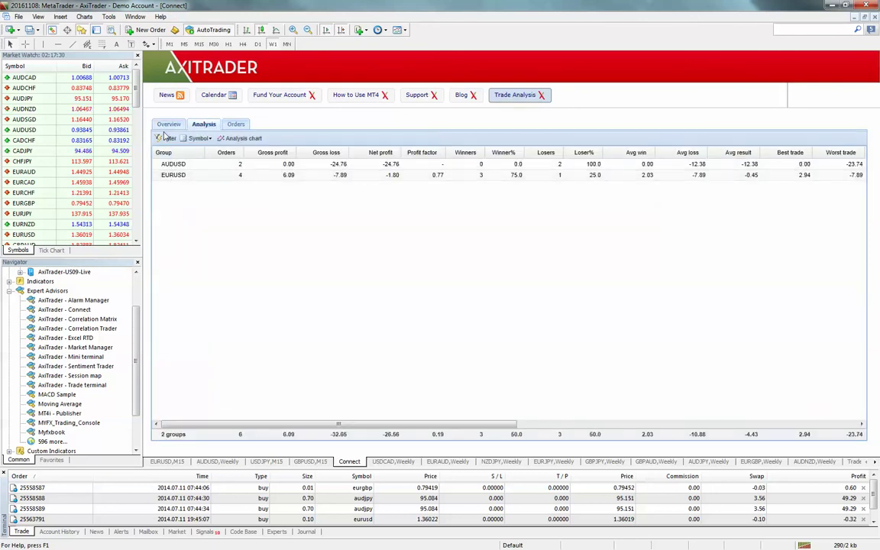
click(169, 124)
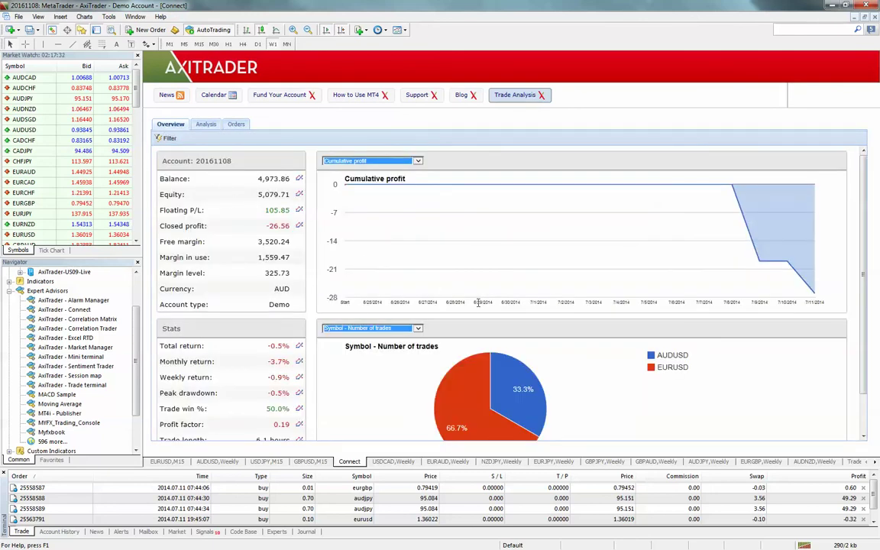